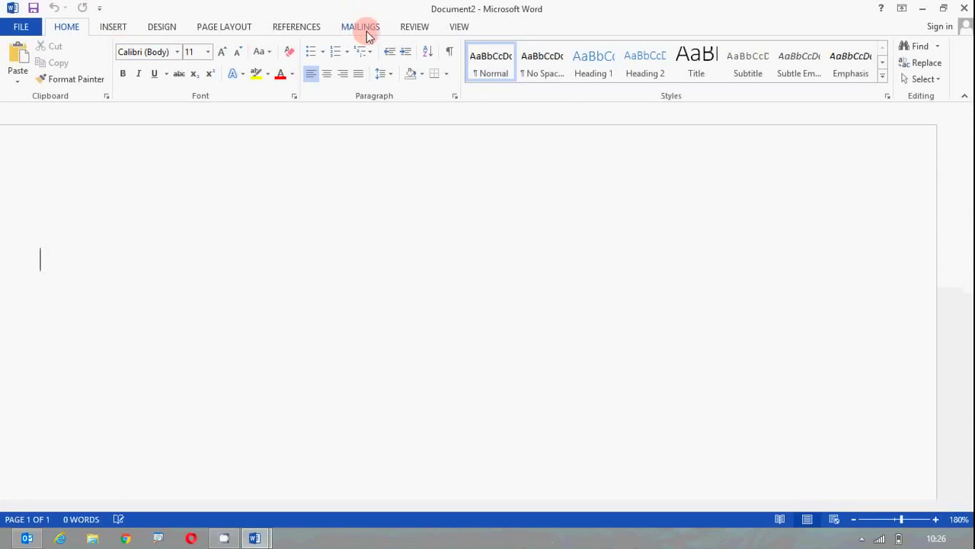
- Start an E-mail Messages mail merge from the Mailings tab
click(361, 26)
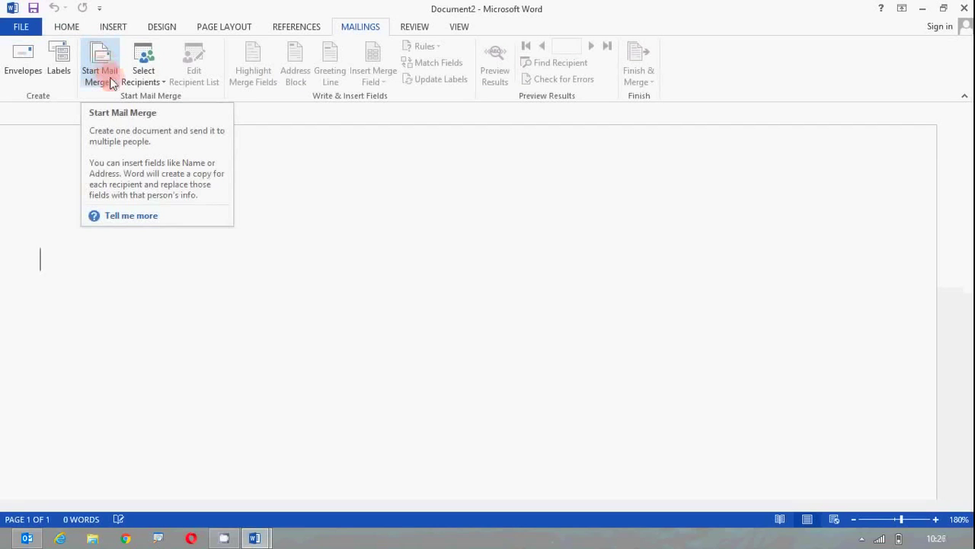
click(111, 80)
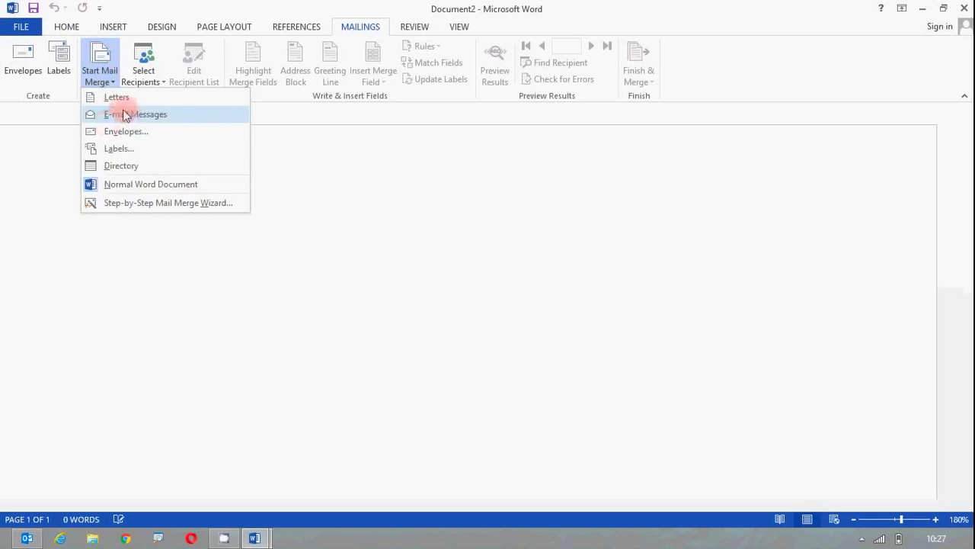
click(123, 114)
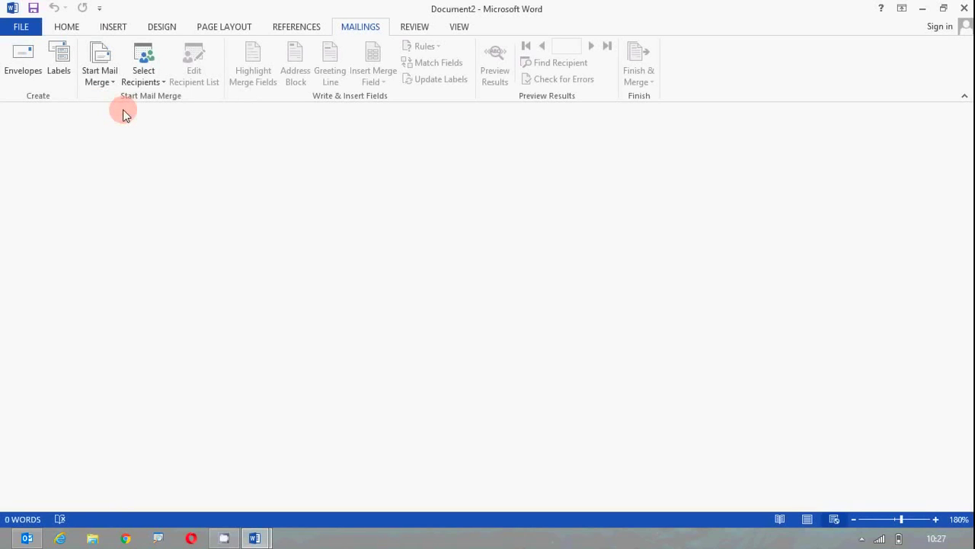
- Paste the offer letter with its bracketed placeholders, then bring up Select Recipients
key(ctrl+v)
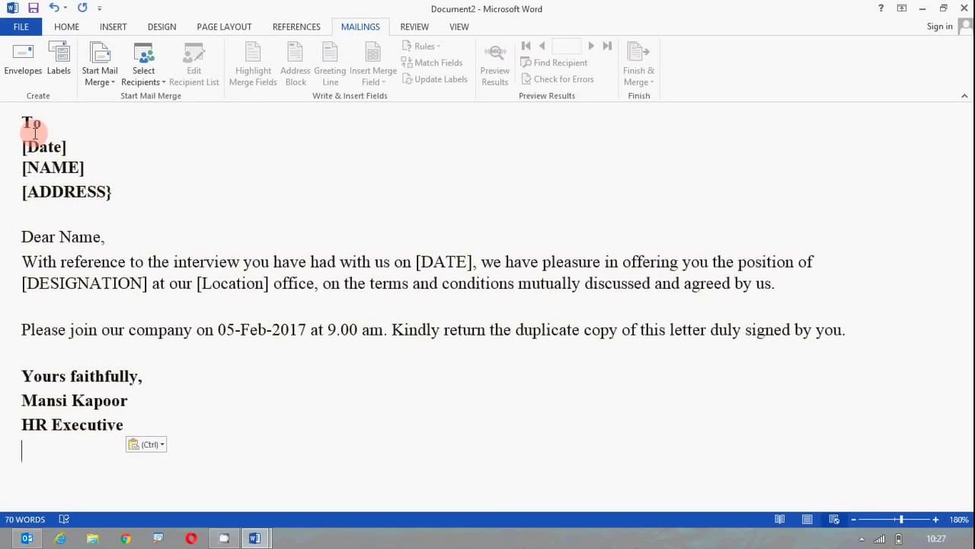
click(162, 259)
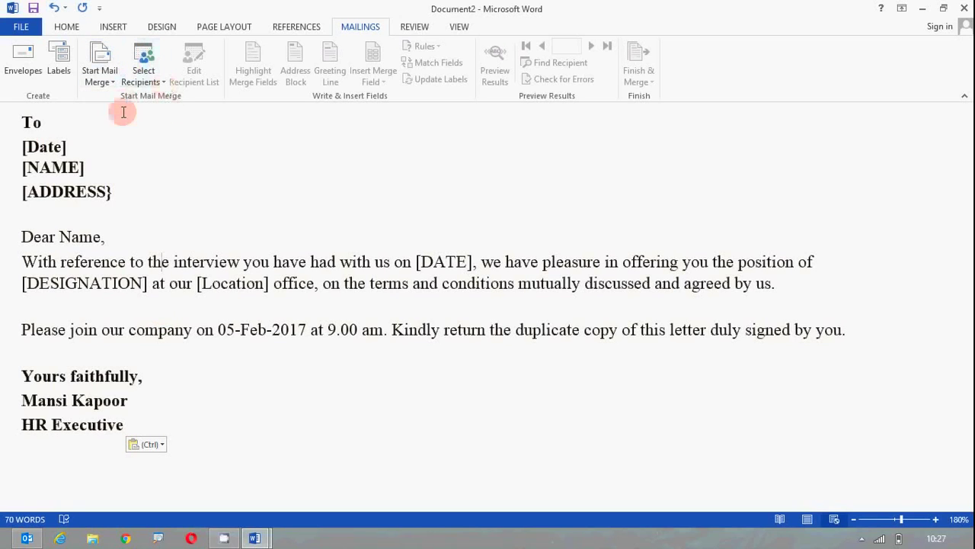
click(142, 75)
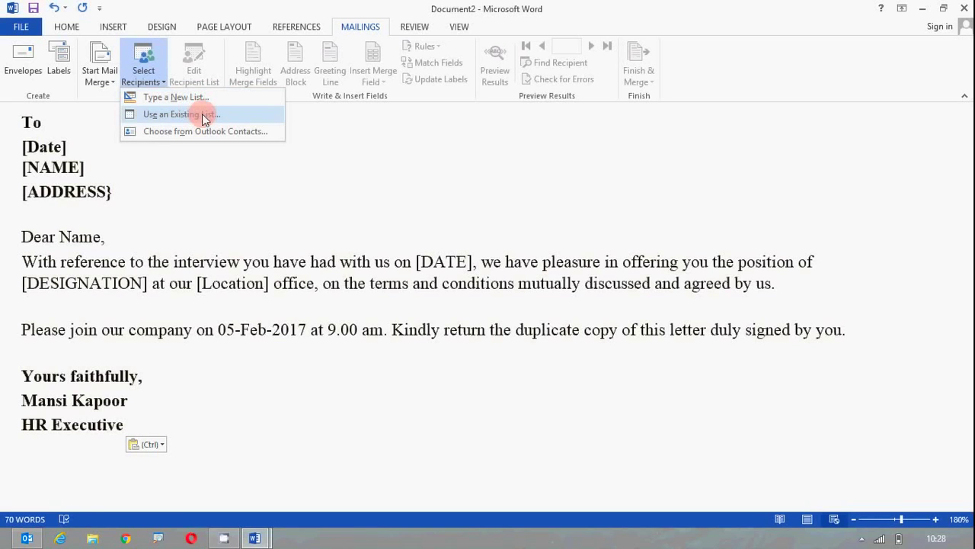
- Use Sheet1$ of the Desktop's Mail Merge List workbook as the recipient list
click(202, 114)
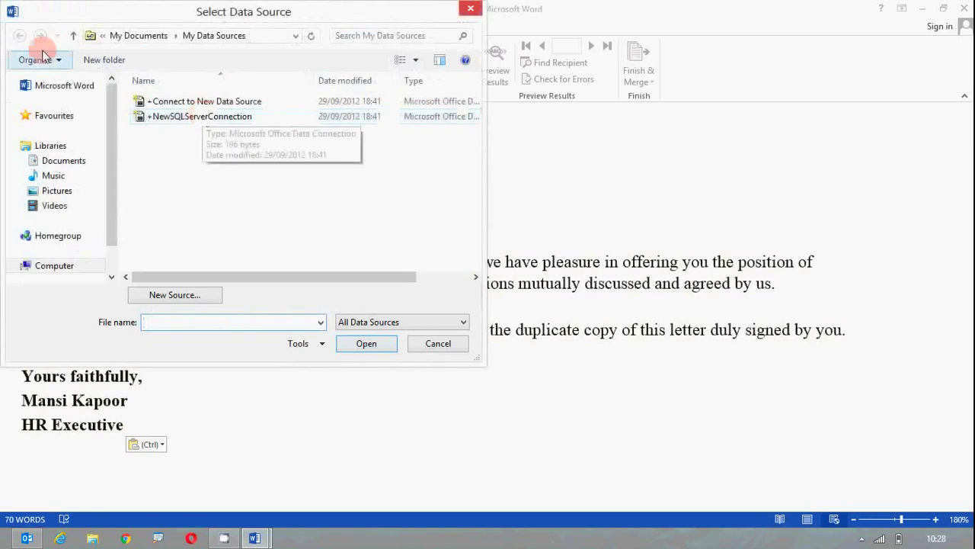
click(74, 36)
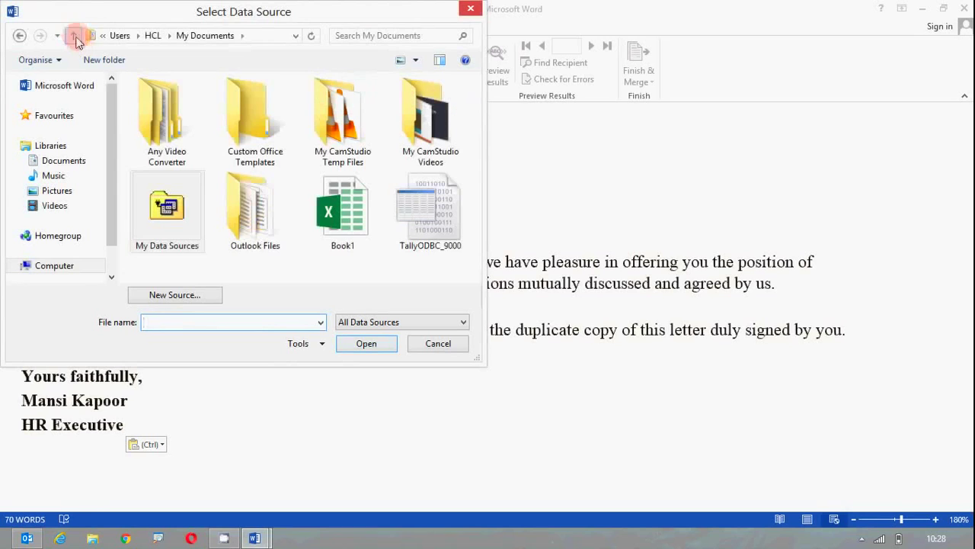
click(74, 36)
double_click(156, 131)
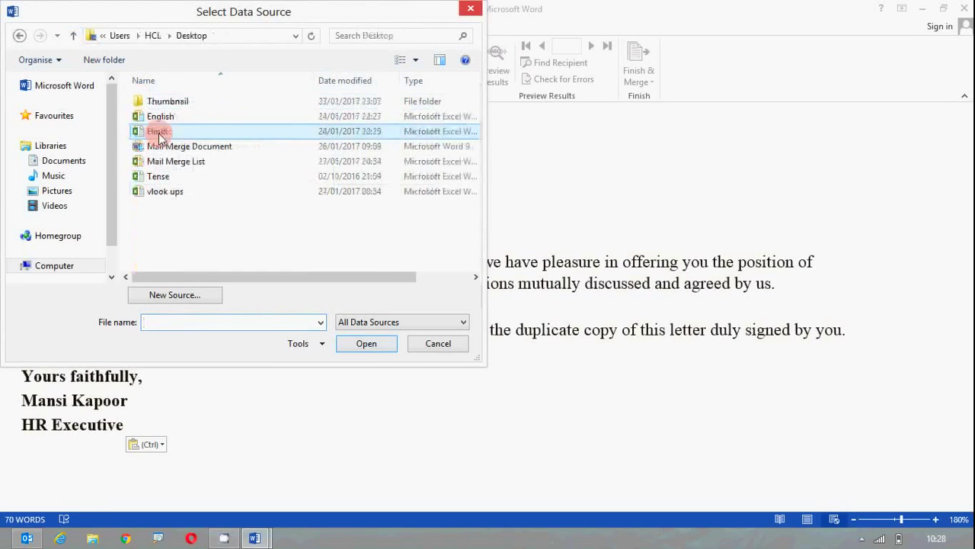
double_click(175, 163)
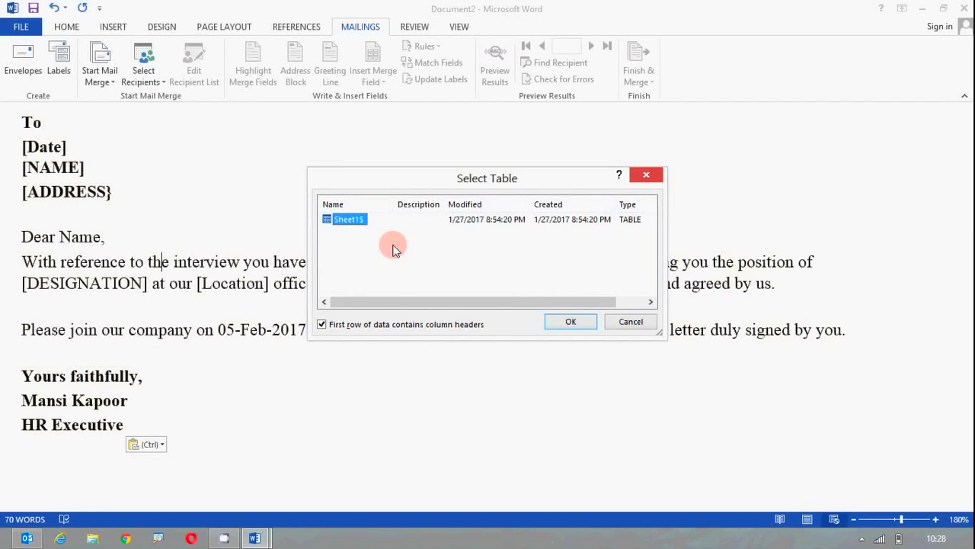
click(565, 324)
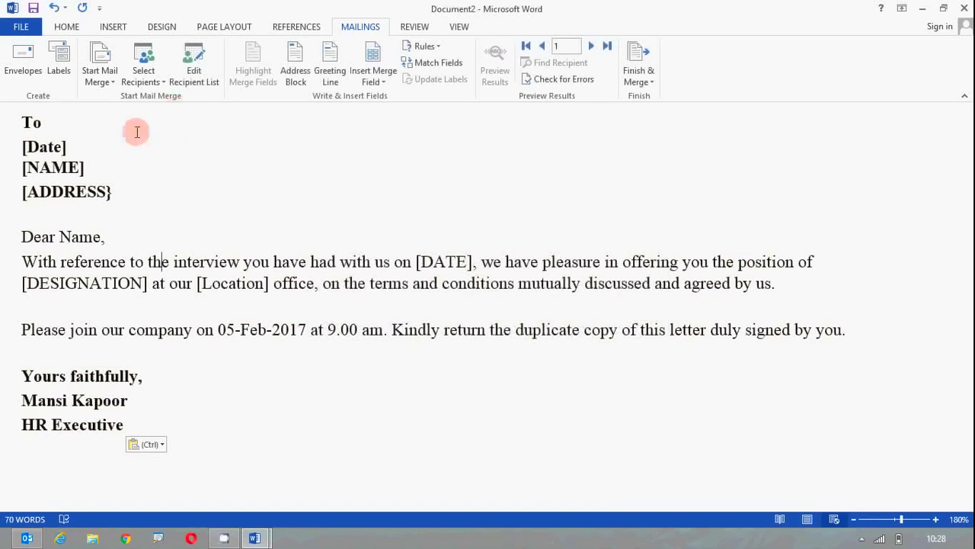
click(203, 82)
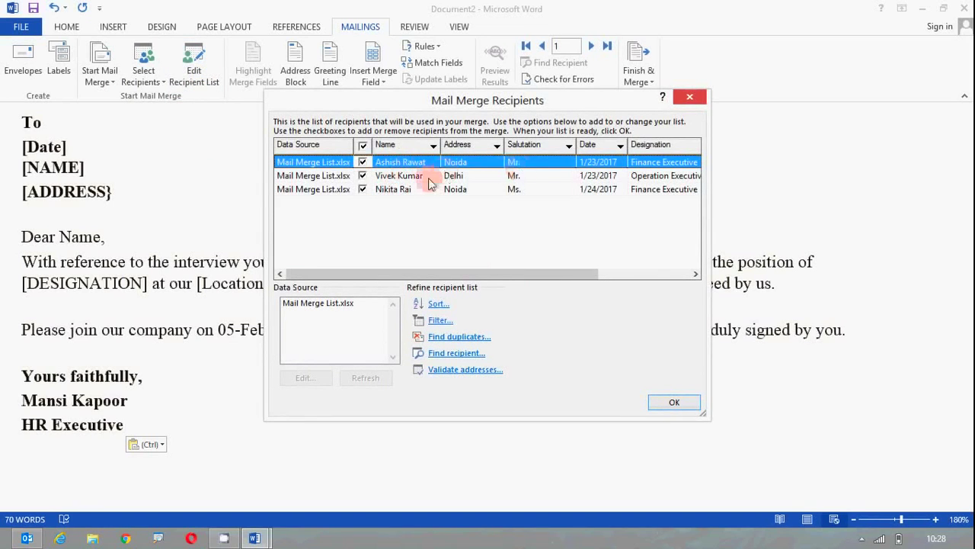
click(675, 404)
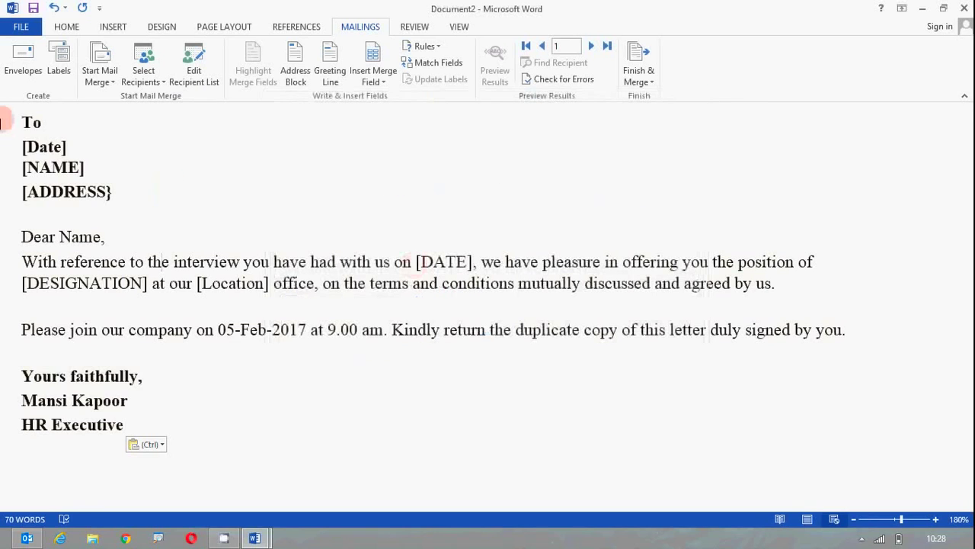
drag(22, 144, 111, 193)
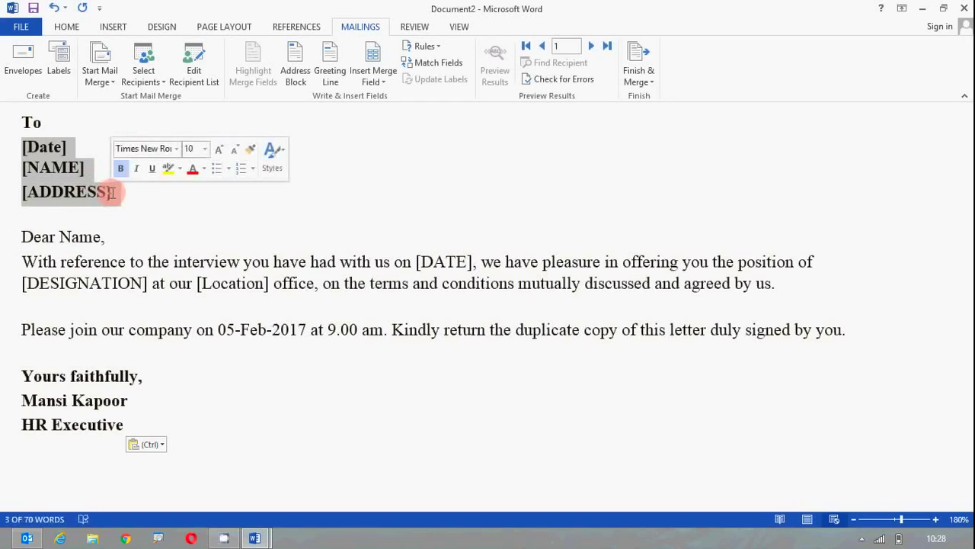
- Swap the bracketed addressee lines for «Salutation» «Name», with «Address» on the next line
click(376, 81)
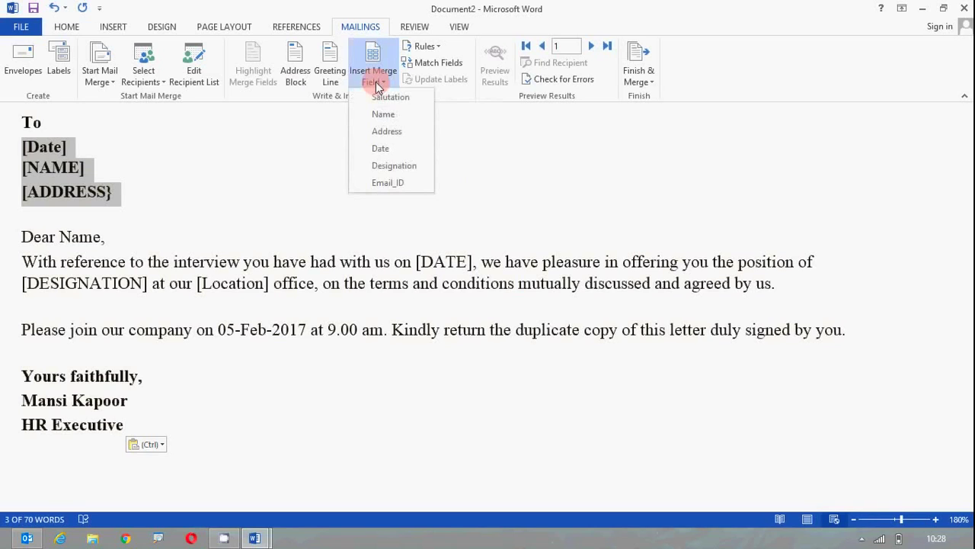
click(375, 99)
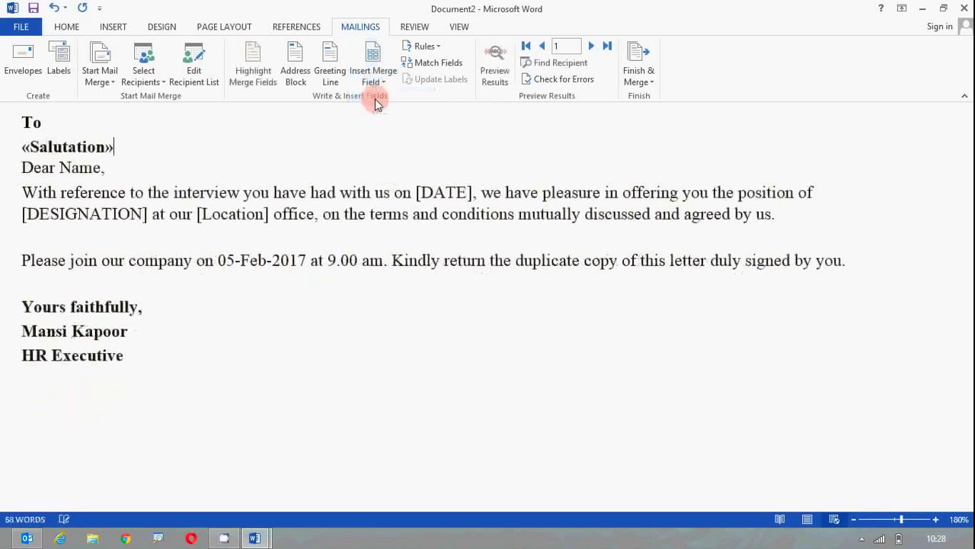
click(383, 84)
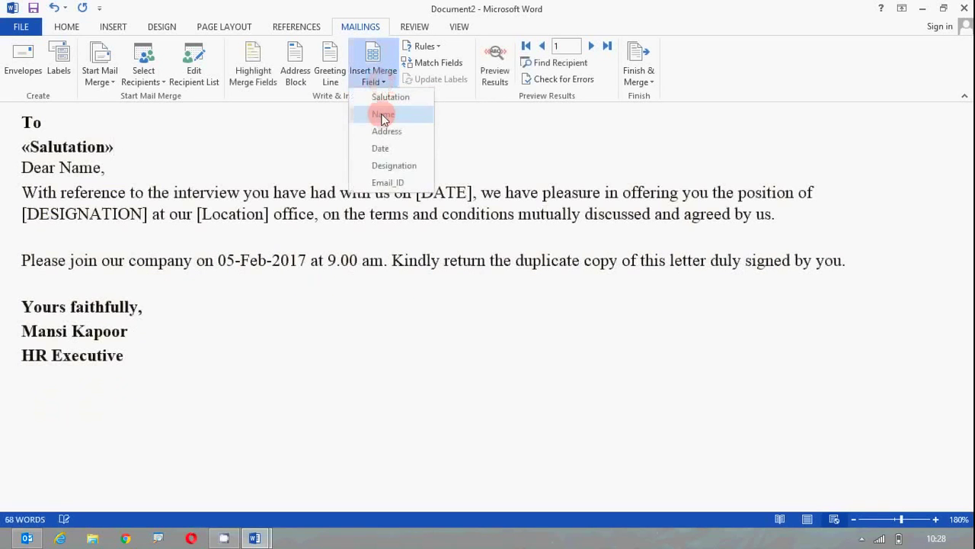
click(382, 112)
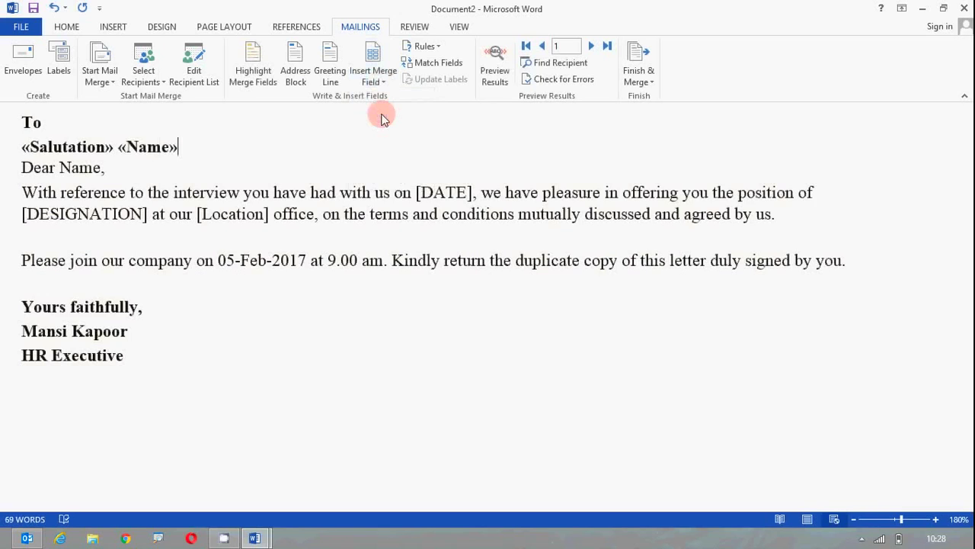
key(Return)
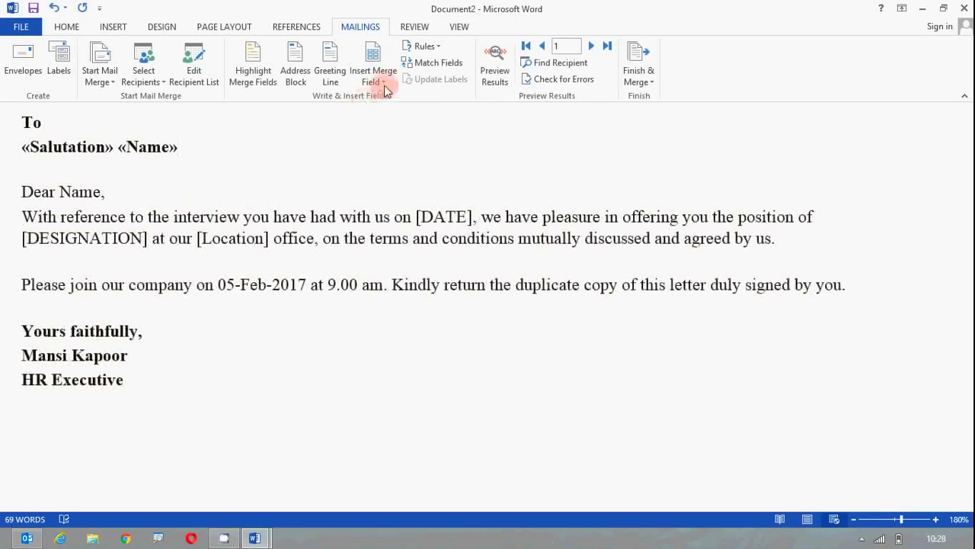
click(374, 82)
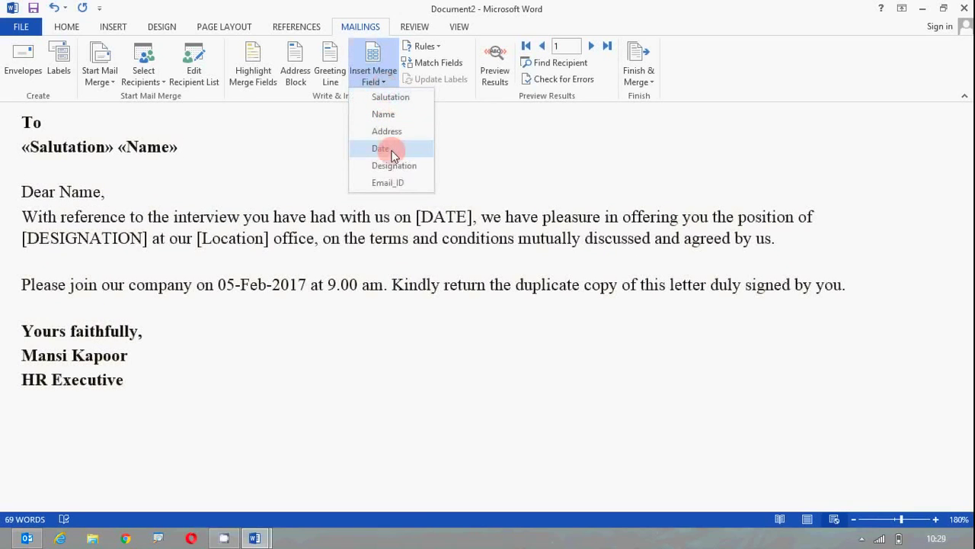
click(394, 135)
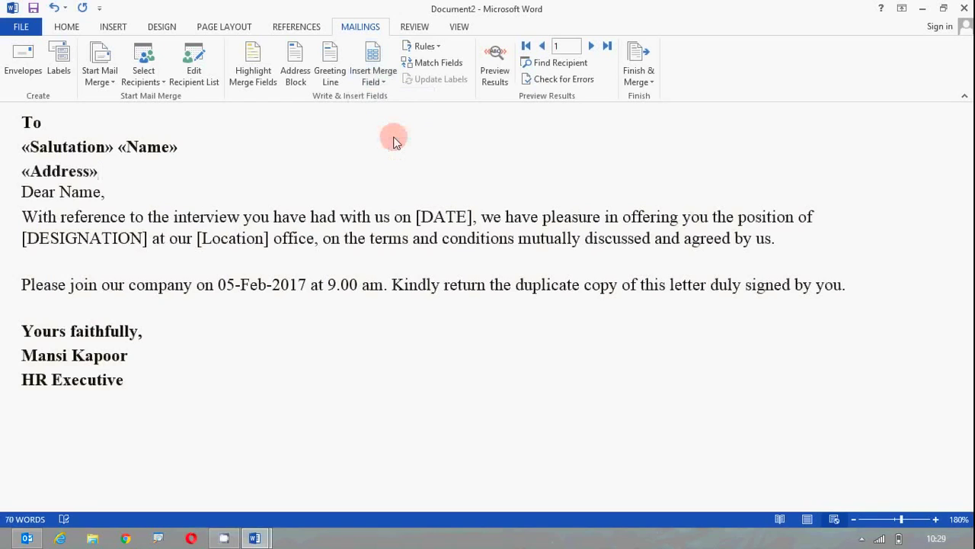
key(Return)
drag(61, 217, 101, 216)
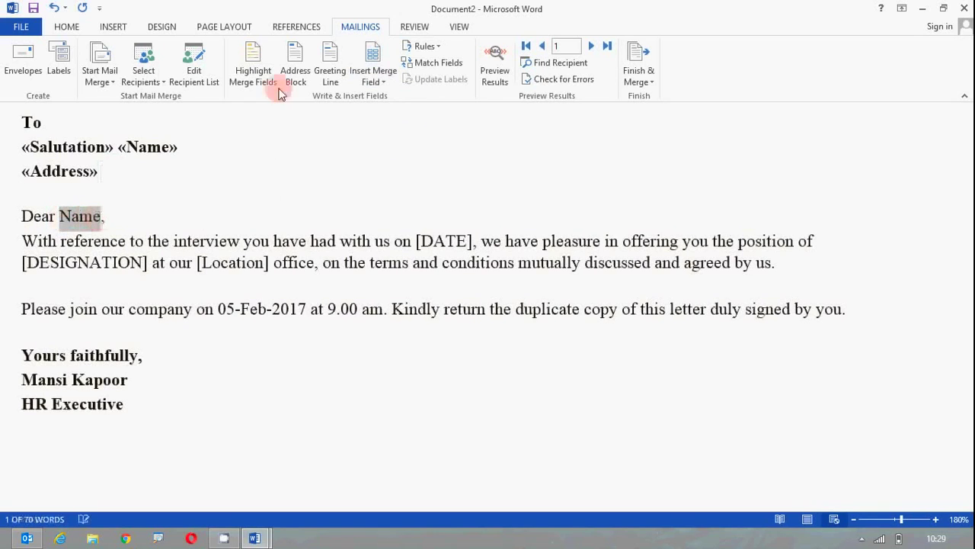
- Put the «Name» field in the greeting and replace [DATE] with «Date»
click(374, 84)
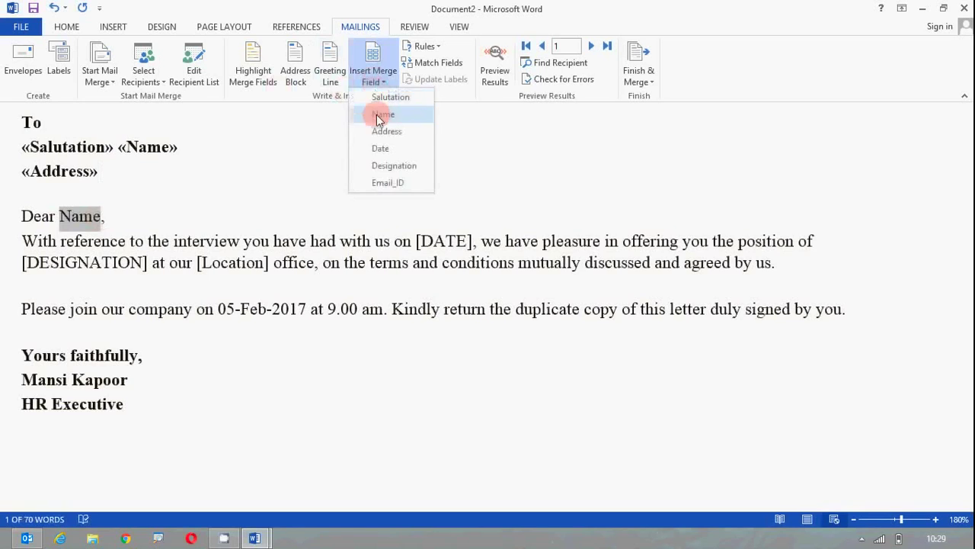
click(382, 114)
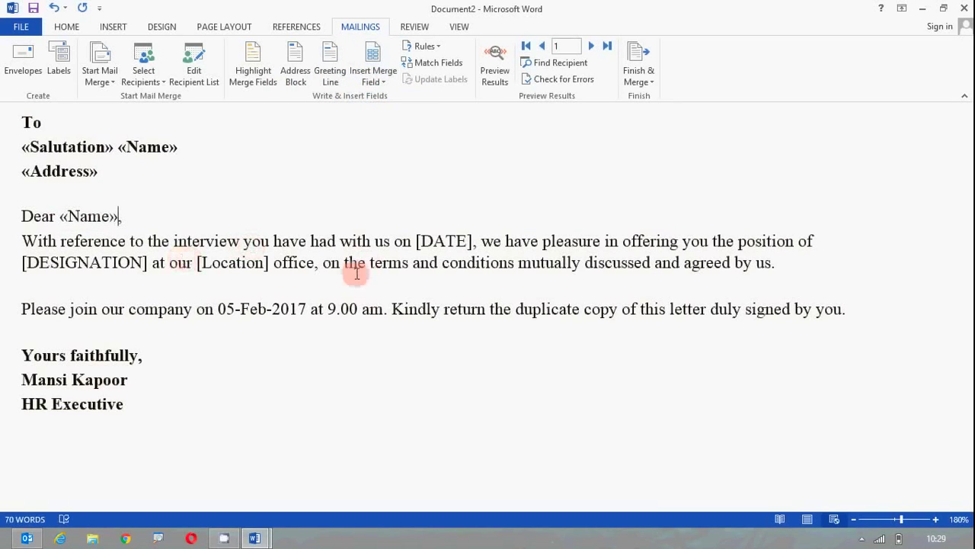
drag(415, 241, 477, 241)
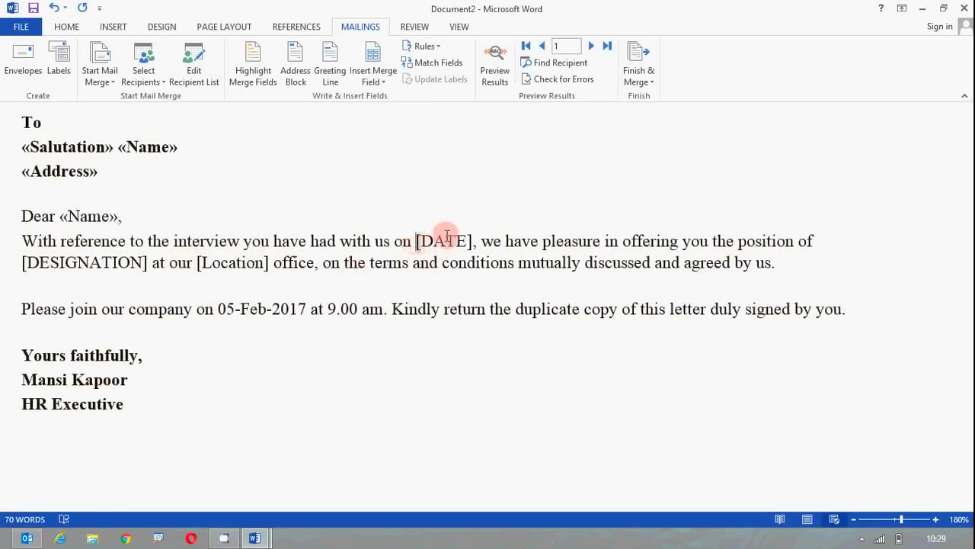
click(374, 72)
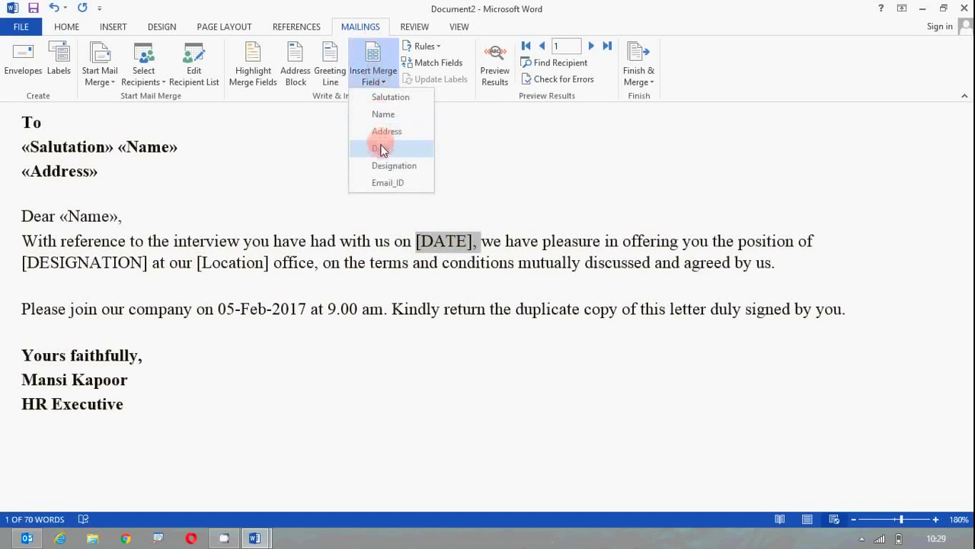
click(382, 147)
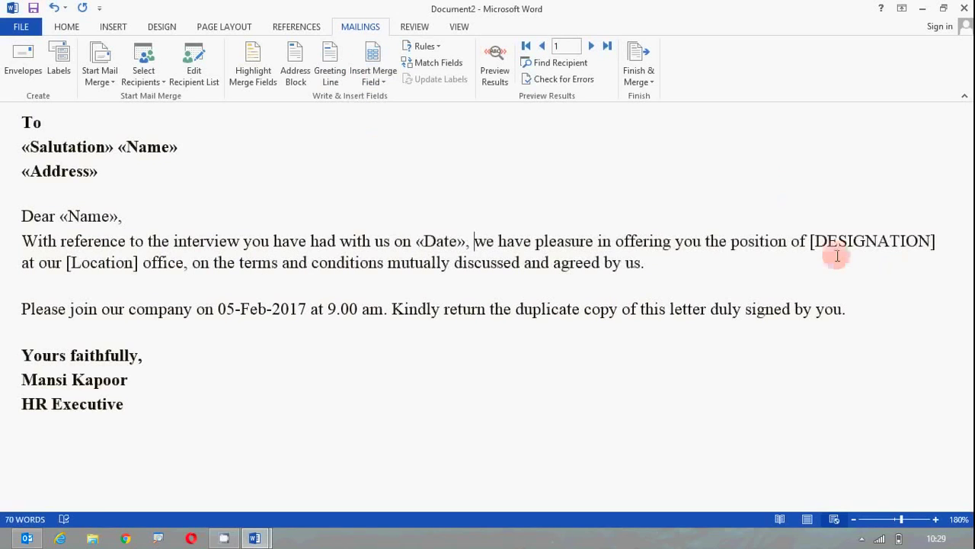
- Replace [DESIGNATION] with «Designation» and [Location] with «Address»
drag(810, 242, 937, 245)
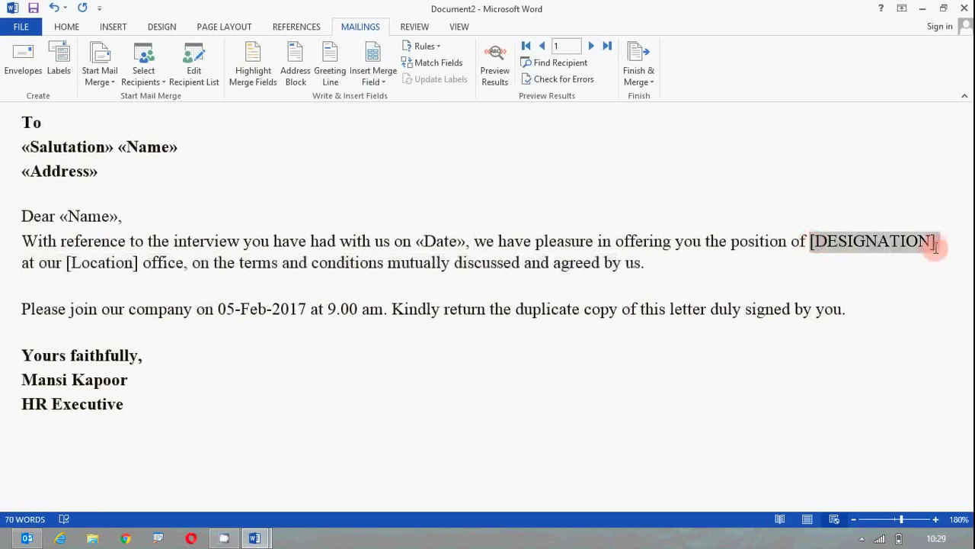
click(383, 82)
click(394, 164)
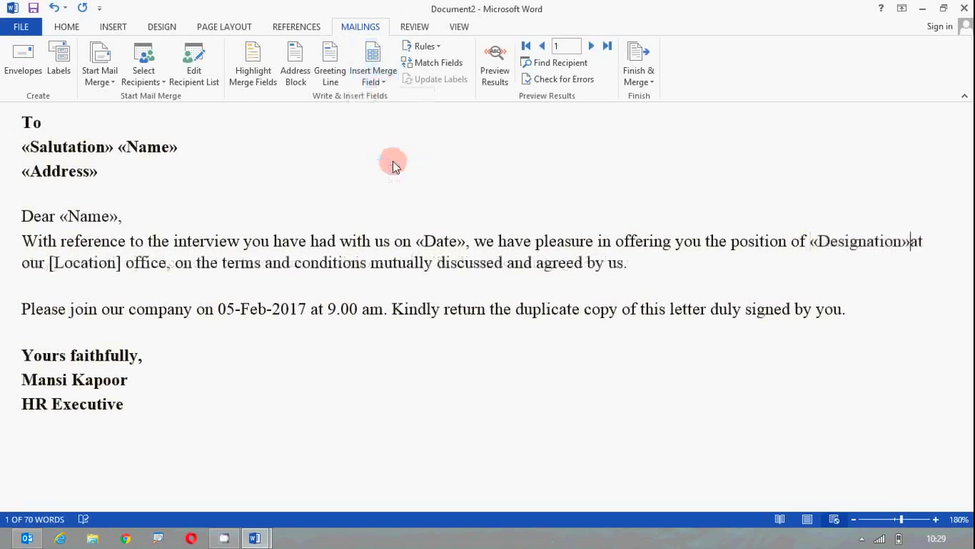
drag(49, 262, 125, 262)
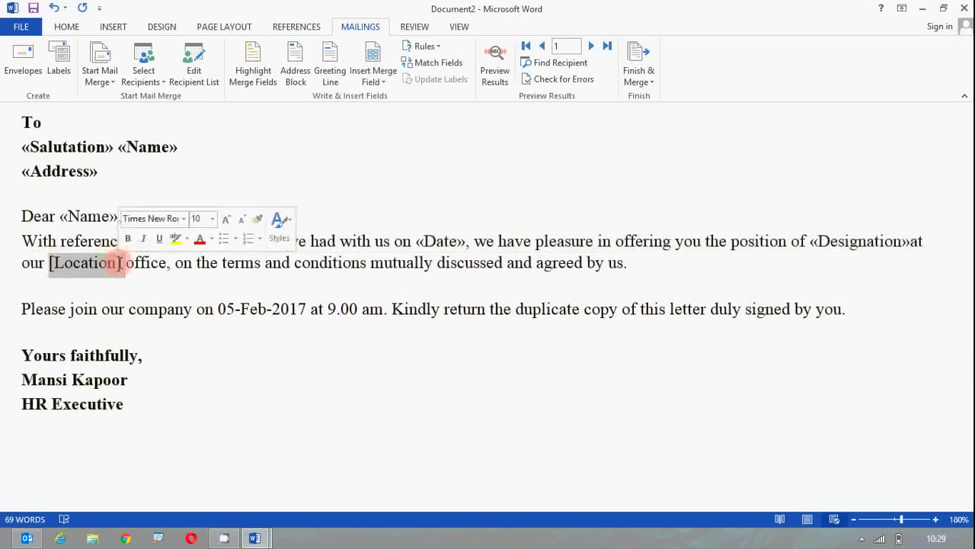
click(368, 83)
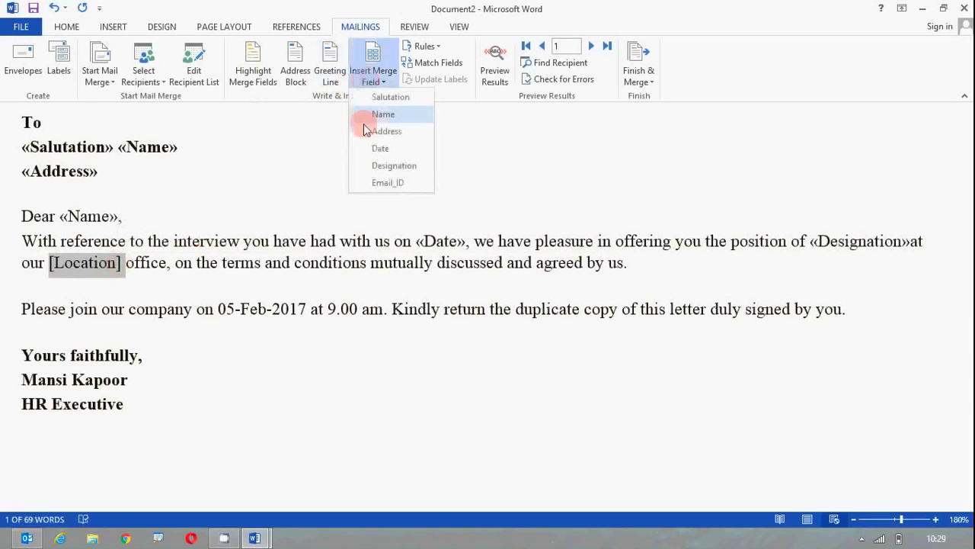
click(387, 132)
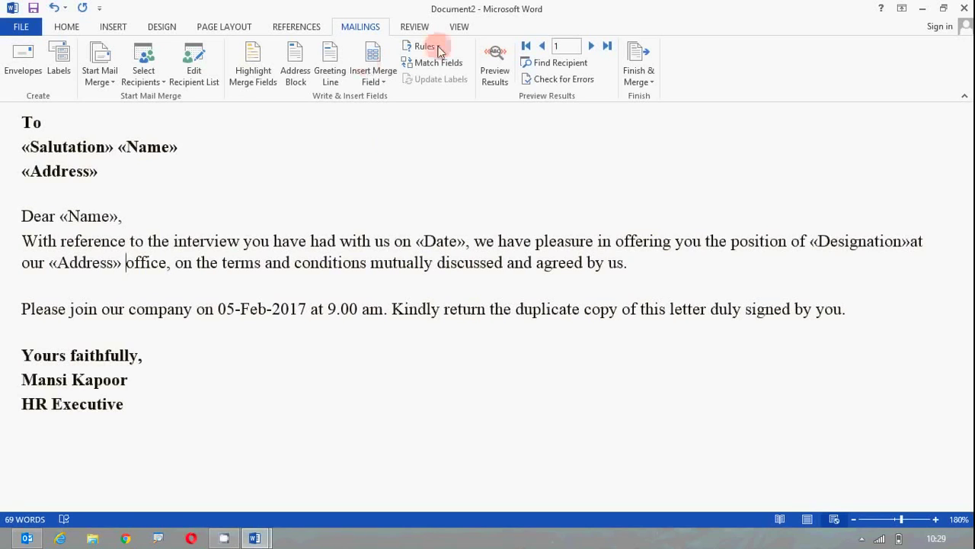
- Turn on Preview Results and add the missing space after Executive
click(495, 67)
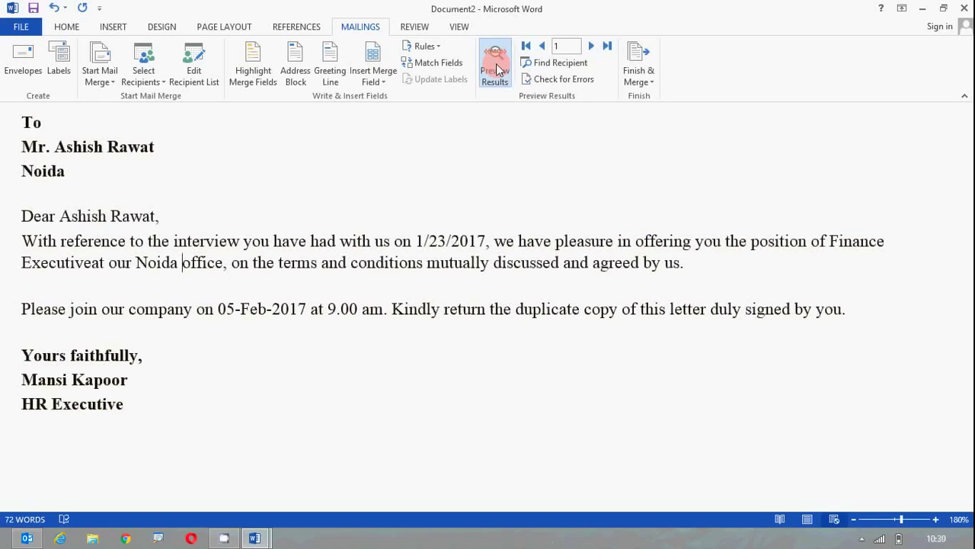
click(496, 69)
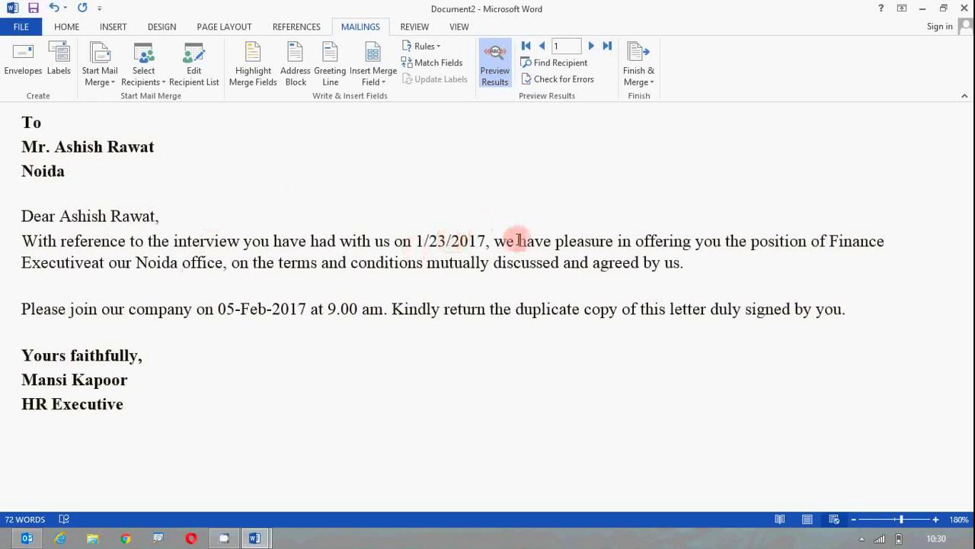
click(92, 262)
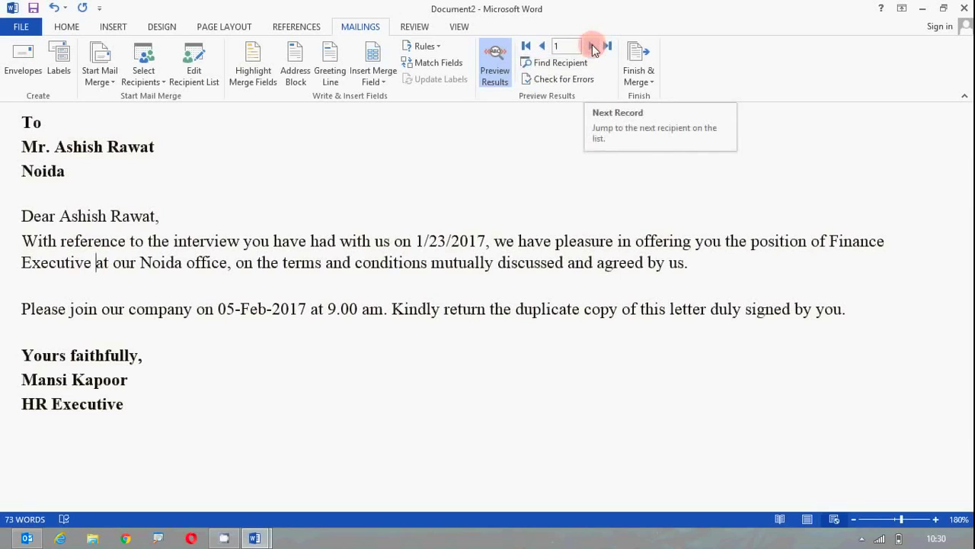
- Step through all three recipients' previews and return to record 1
click(593, 48)
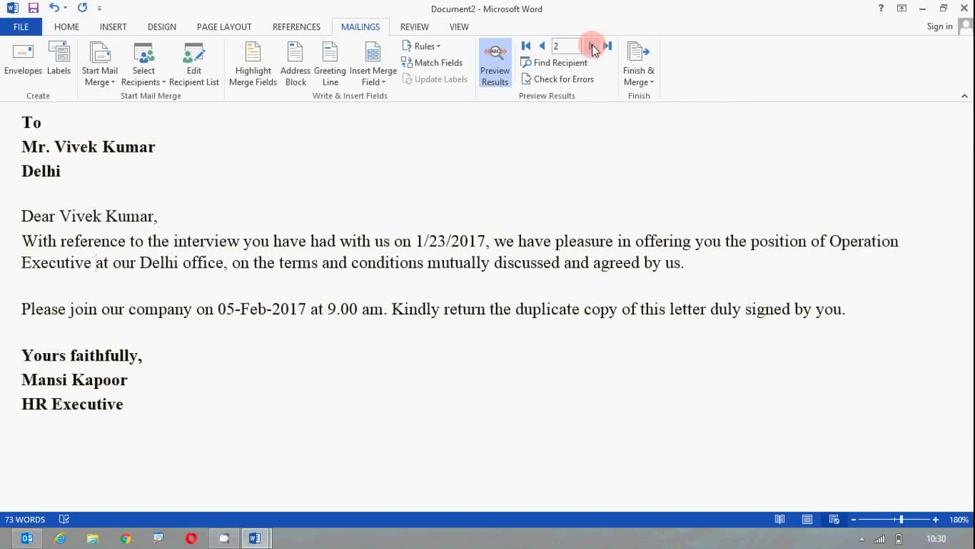
click(592, 46)
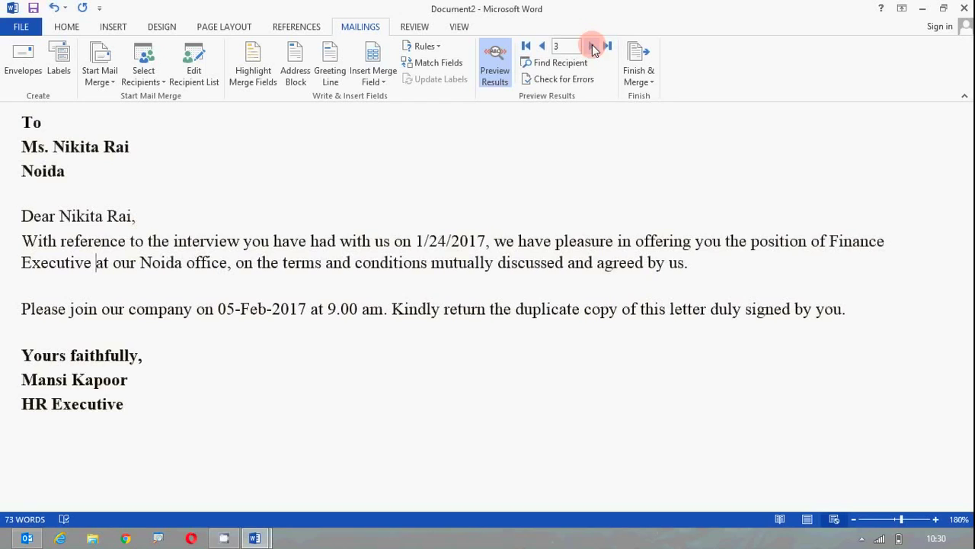
click(544, 47)
click(544, 48)
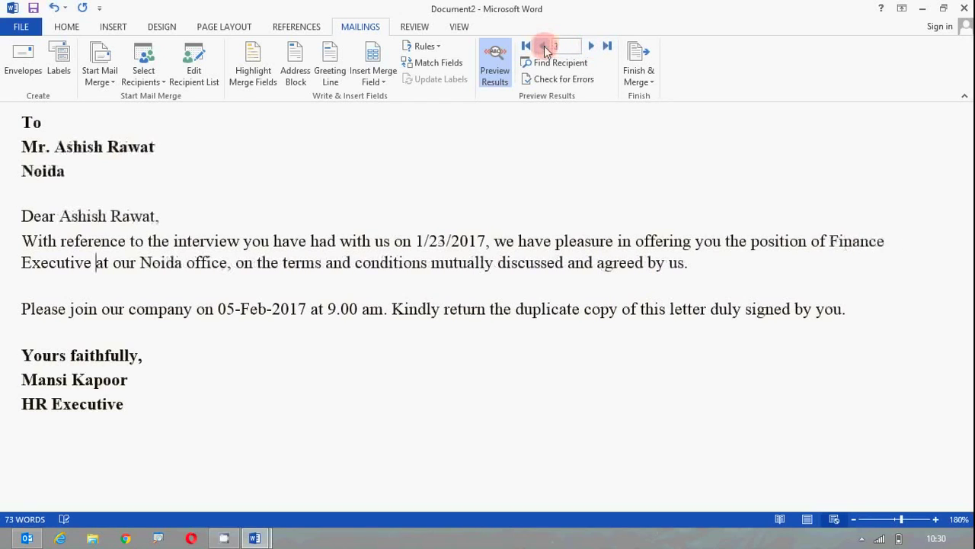
click(231, 154)
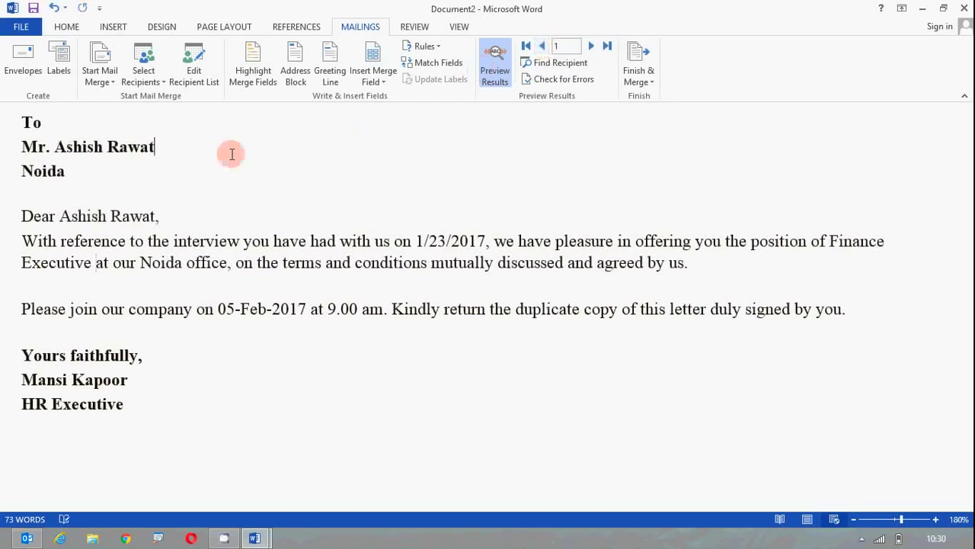
- Show the Finish & Merge options
click(653, 86)
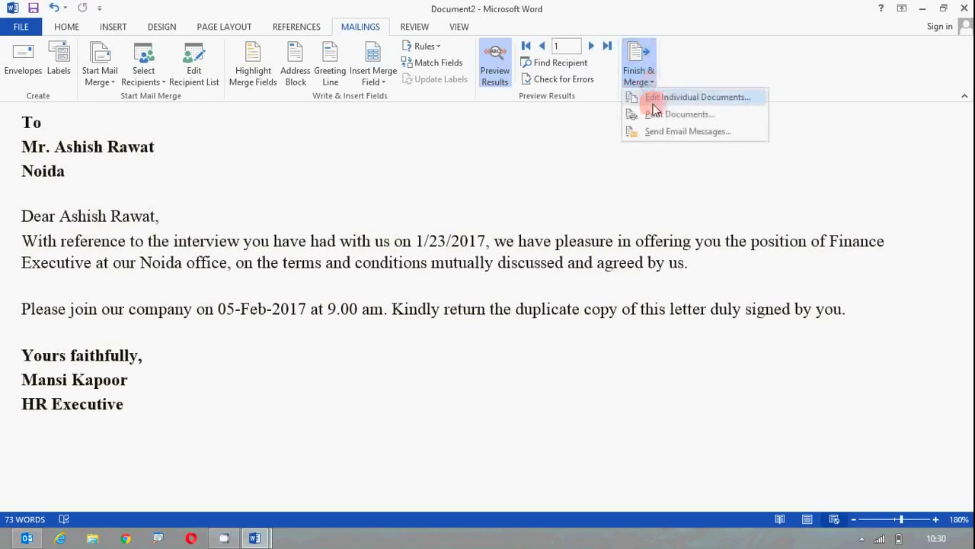
click(680, 101)
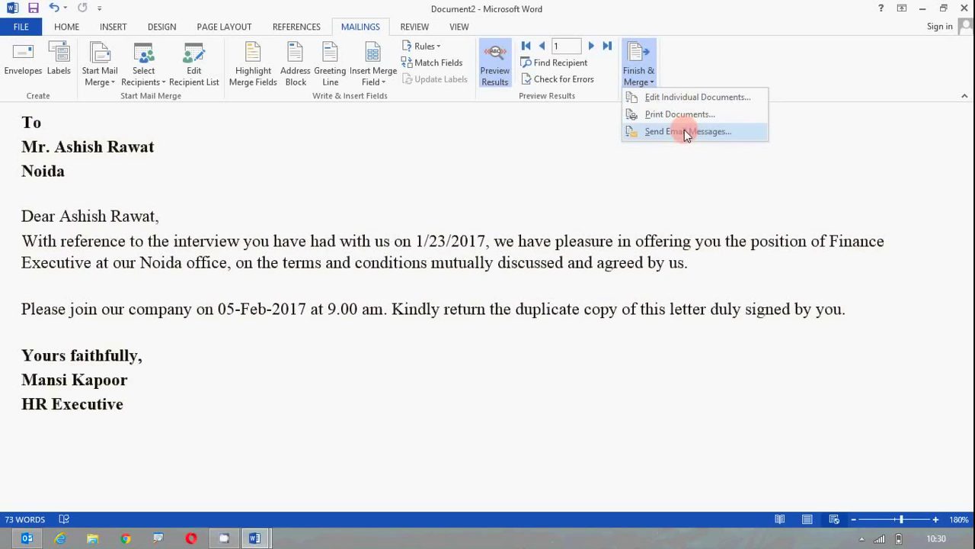
- Merge to e-mail addressed to Email_ID with the subject 'Offer Letter'
click(684, 131)
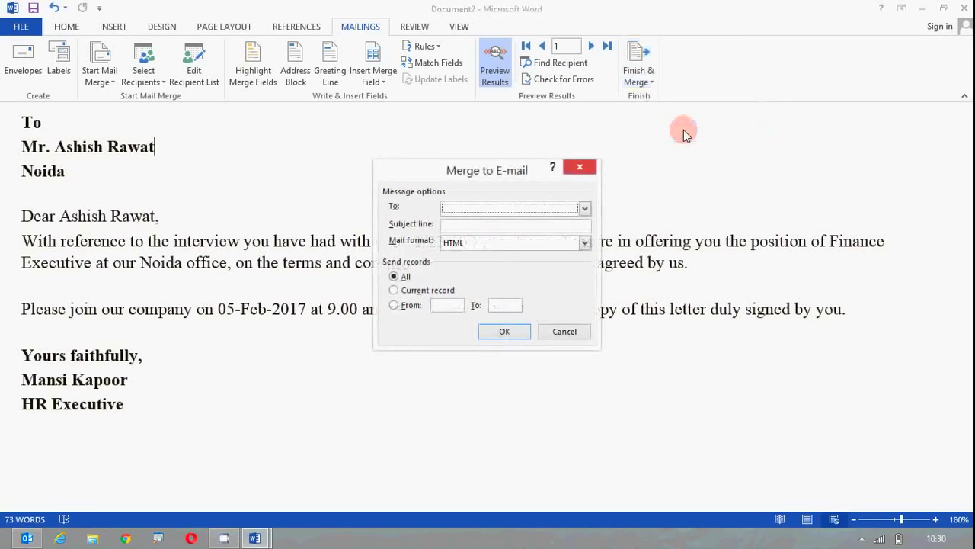
click(584, 209)
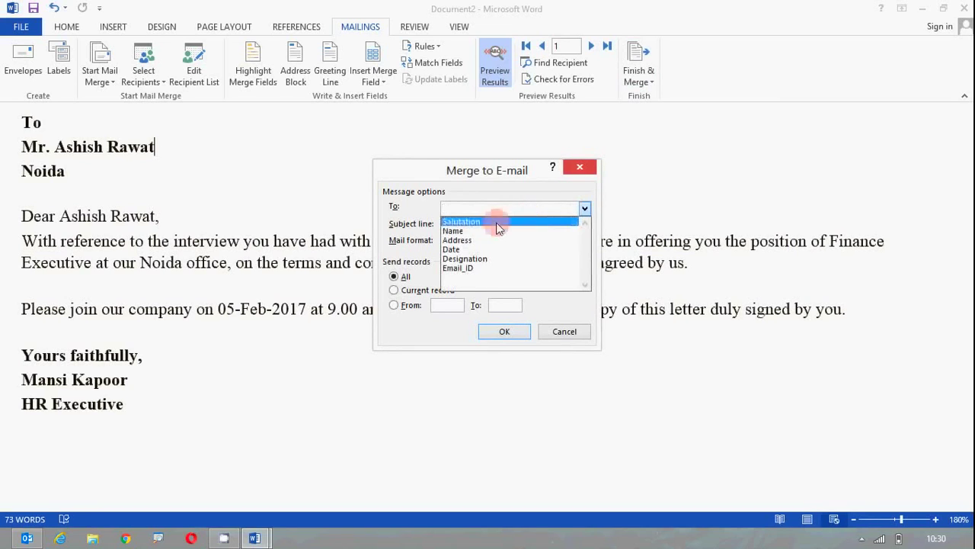
click(467, 269)
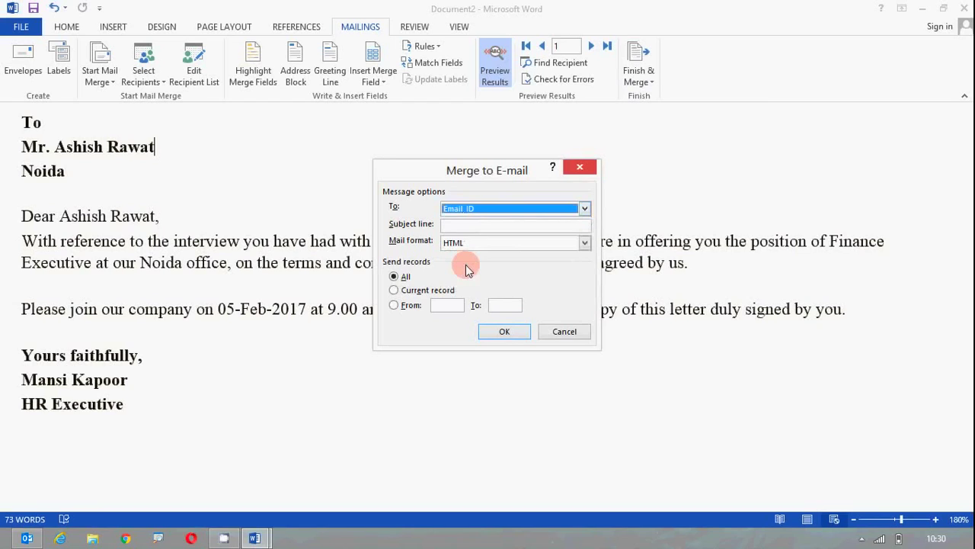
click(508, 227)
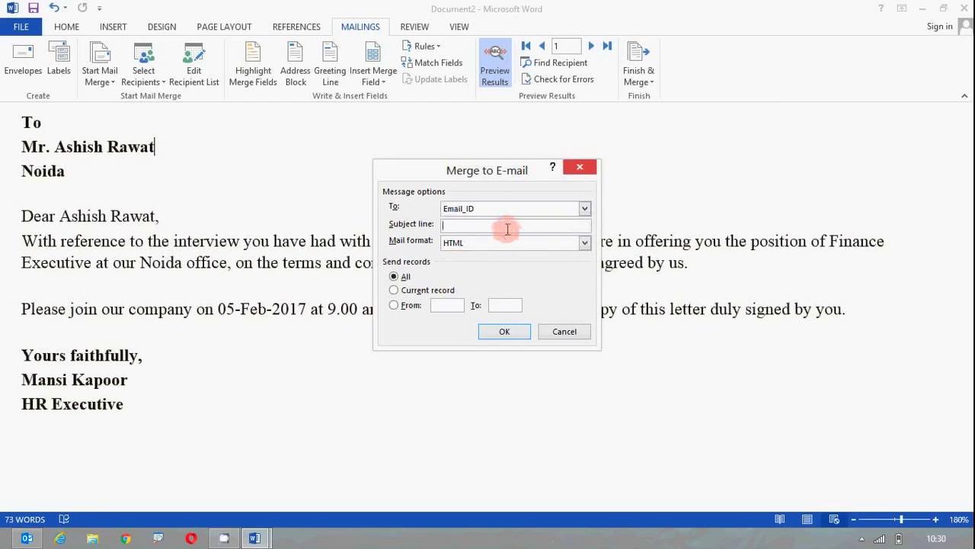
text(Offer Letter)
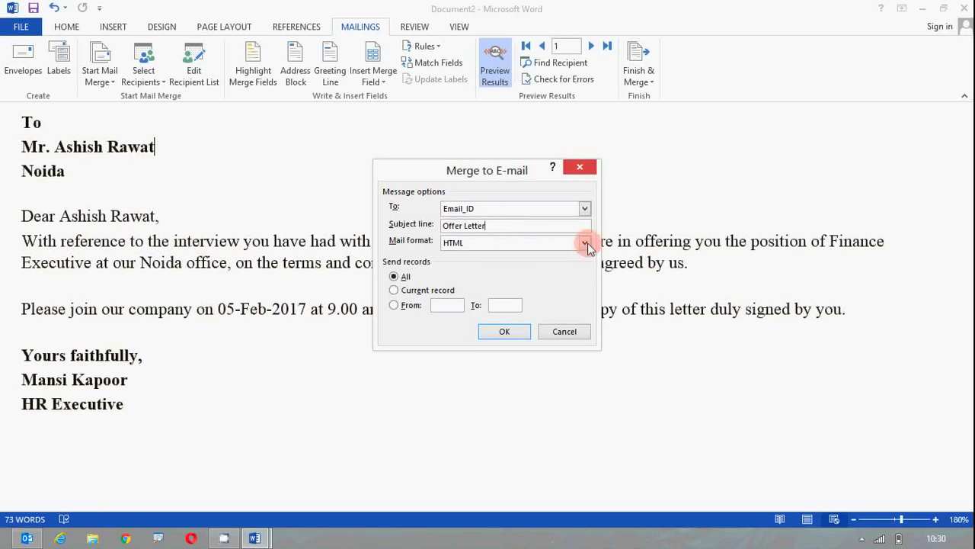
- Send the messages in HTML format to all records
click(585, 244)
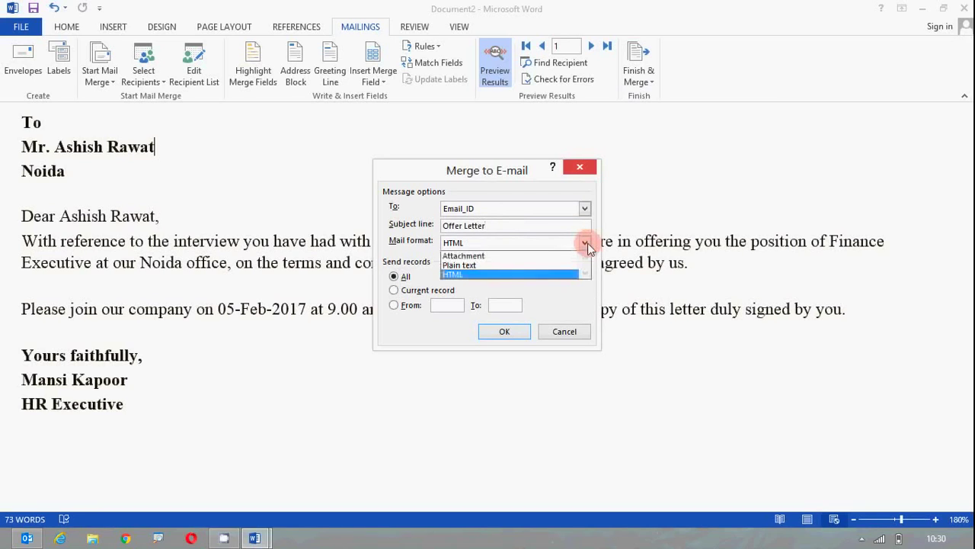
click(543, 274)
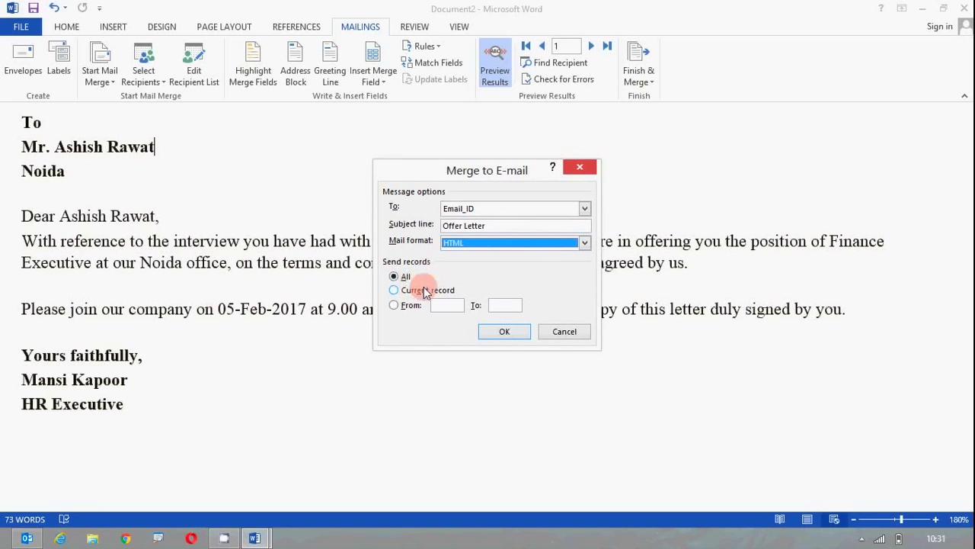
click(394, 291)
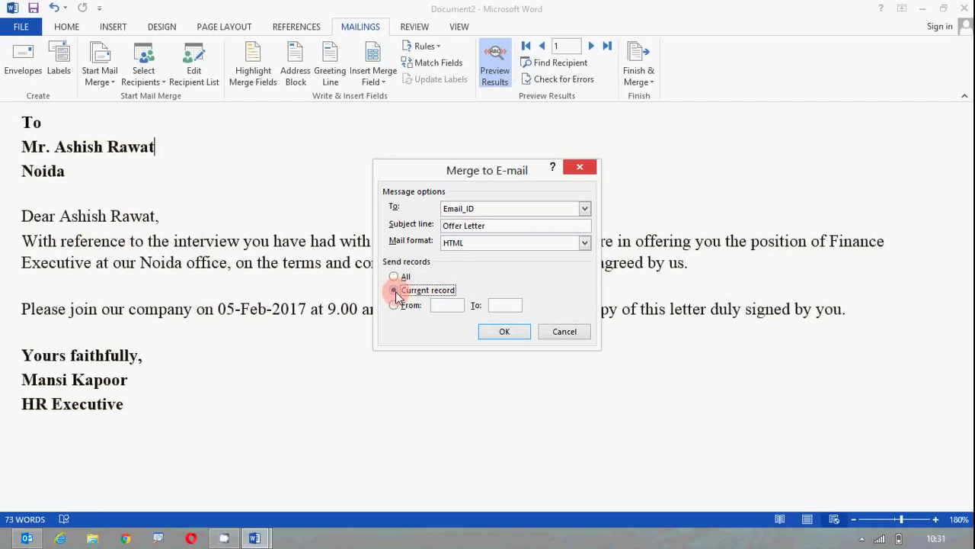
click(394, 305)
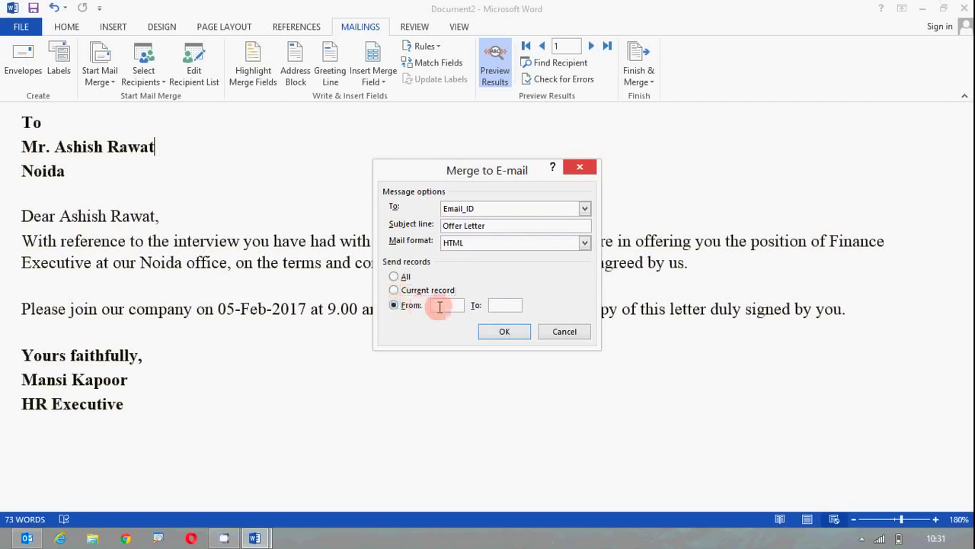
click(395, 291)
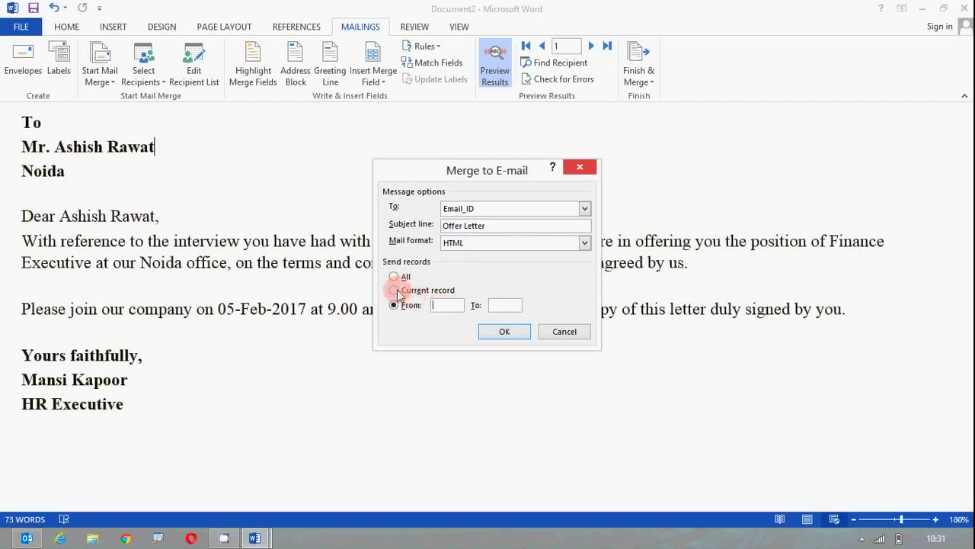
click(394, 277)
click(508, 336)
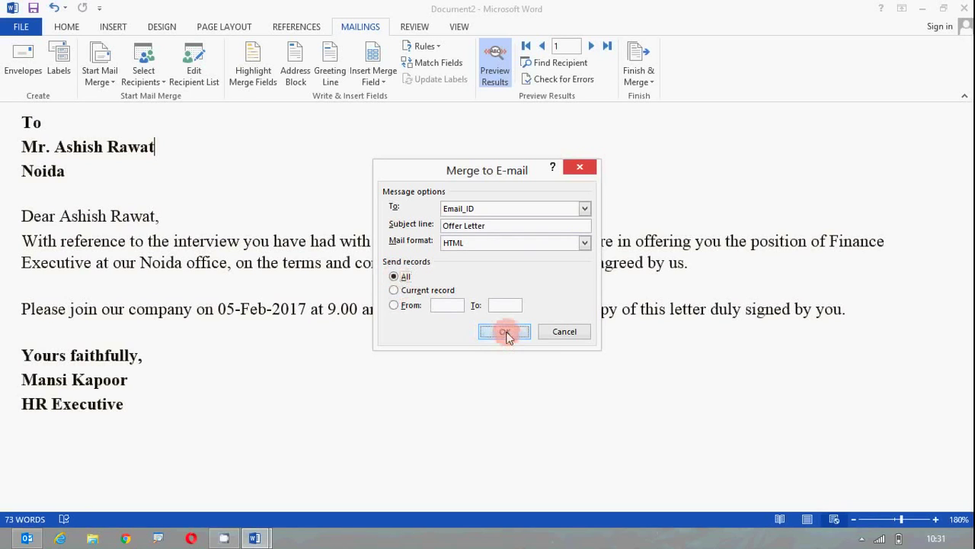
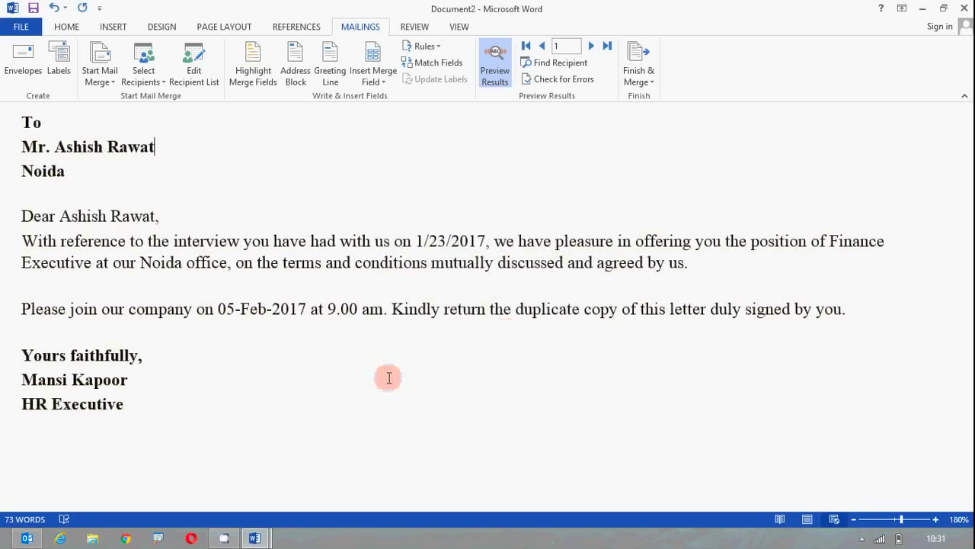
- Bring up Outlook's Outbox to confirm the three queued 'Offer Letter' emails
click(27, 538)
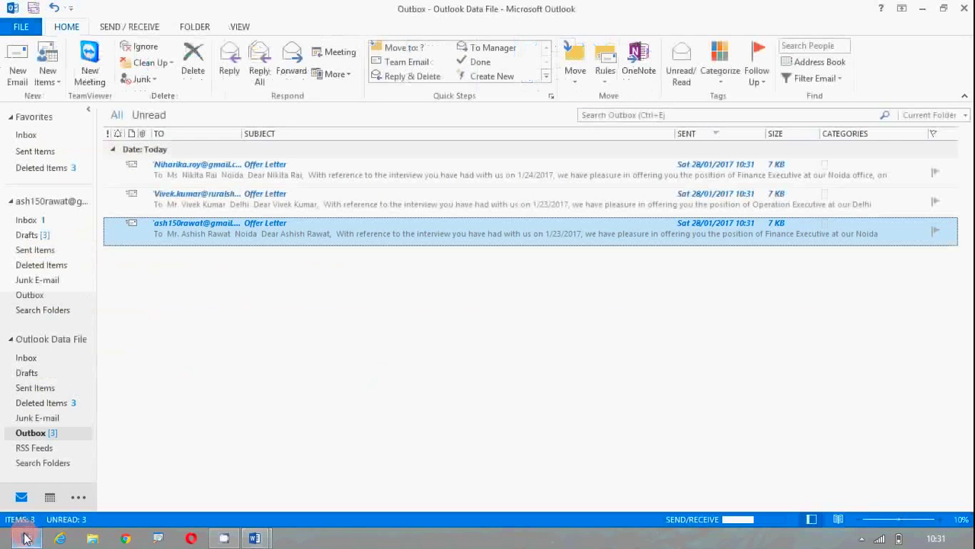